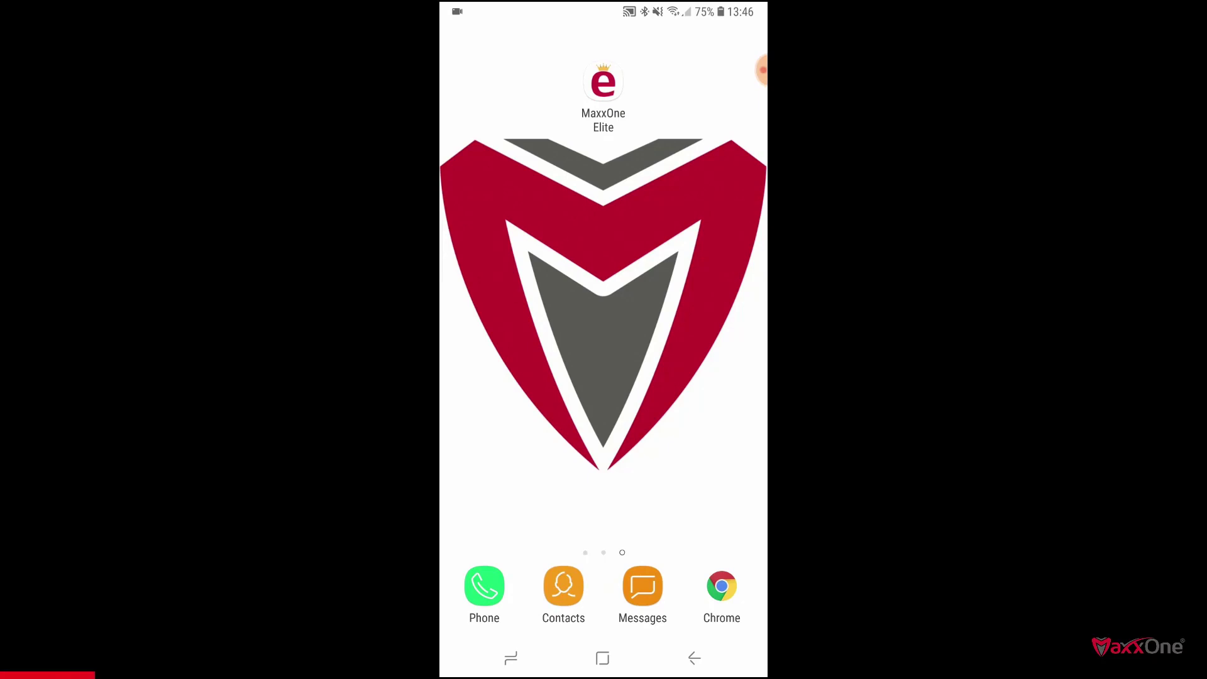
- Launch MaxxOne Elite from its home screen icon
{"action": "left_click", "coordinate": [603, 95]}
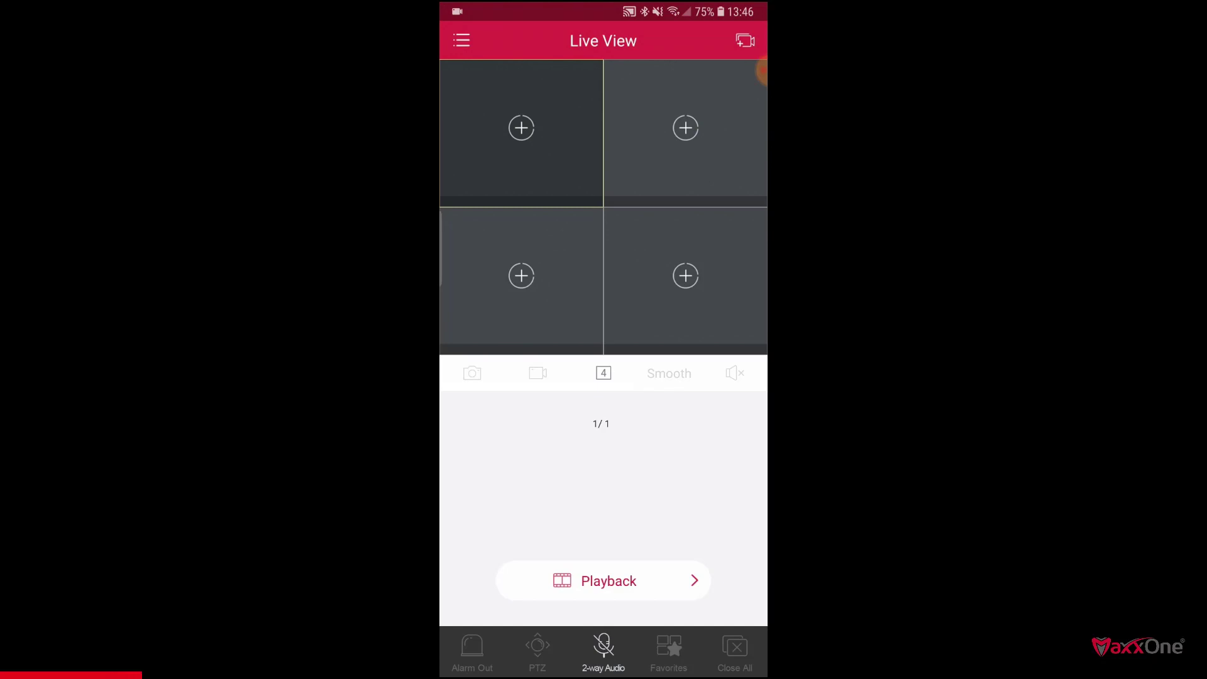
- In Devices, choose Share for the 'test' NVR recorder
{"action": "left_click", "coordinate": [461, 40]}
{"action": "left_click", "coordinate": [547, 205]}
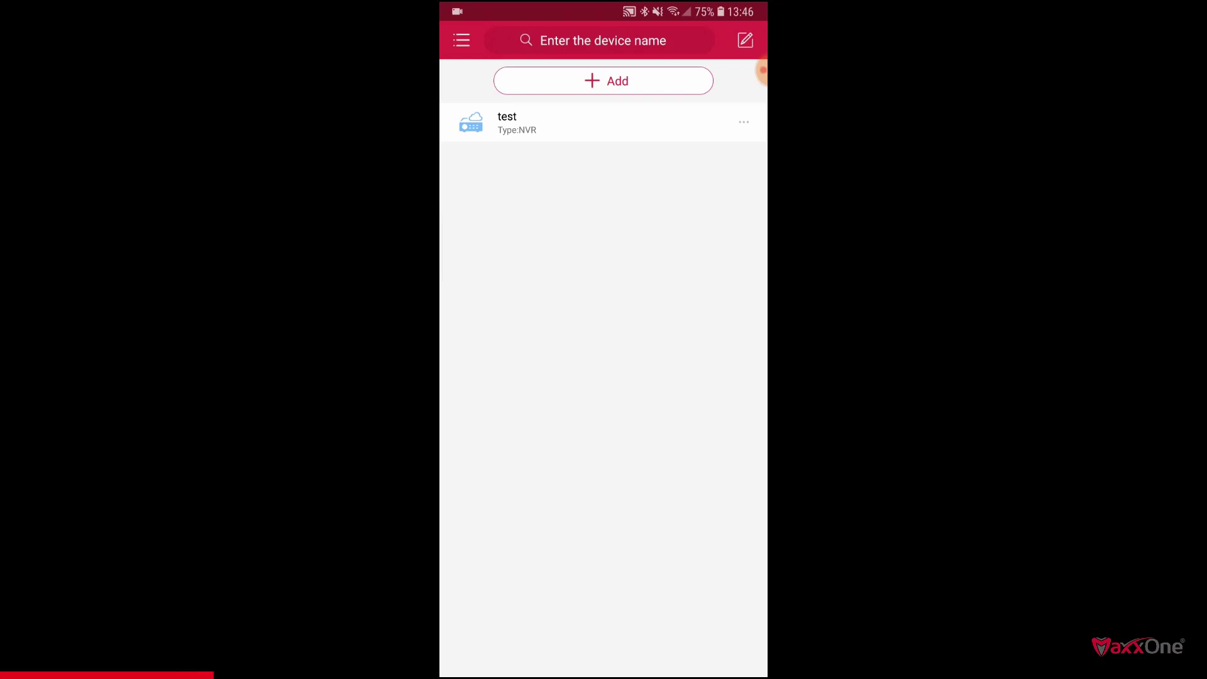
{"action": "left_click", "coordinate": [603, 122]}
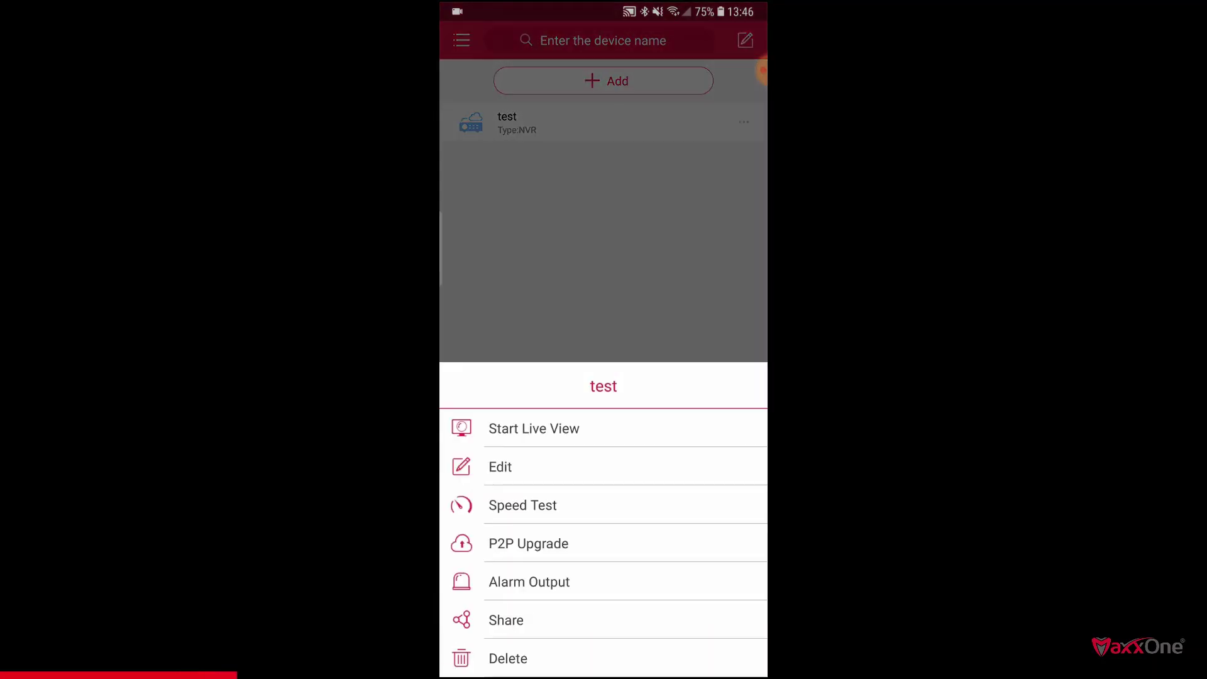
{"action": "left_click", "coordinate": [506, 620]}
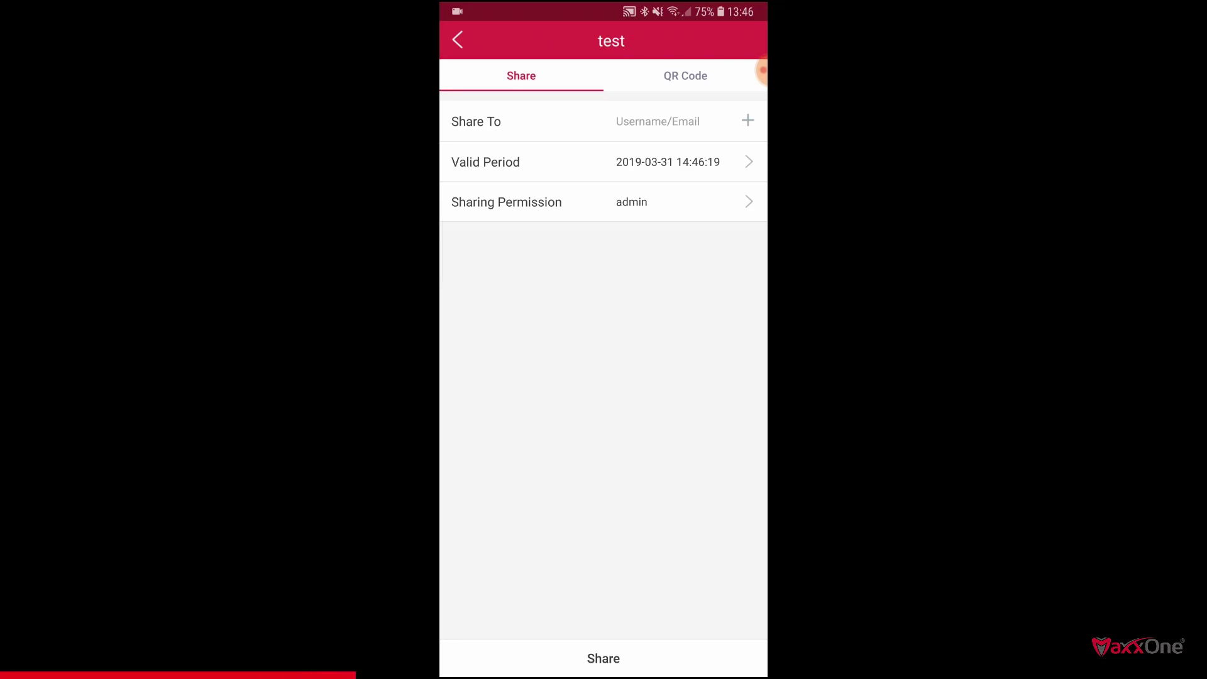
- Switch to QR Code sharing, enter a sharing password, and open the valid-period picker
{"action": "left_click", "coordinate": [684, 75]}
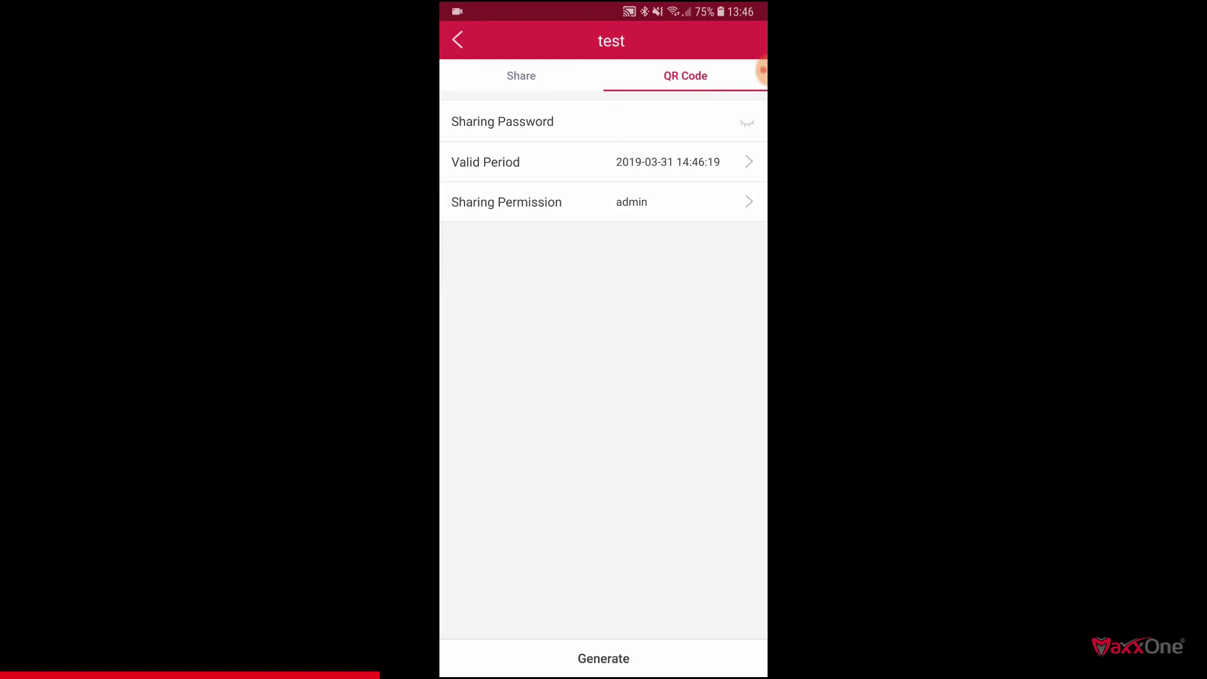
{"action": "left_click", "coordinate": [660, 120]}
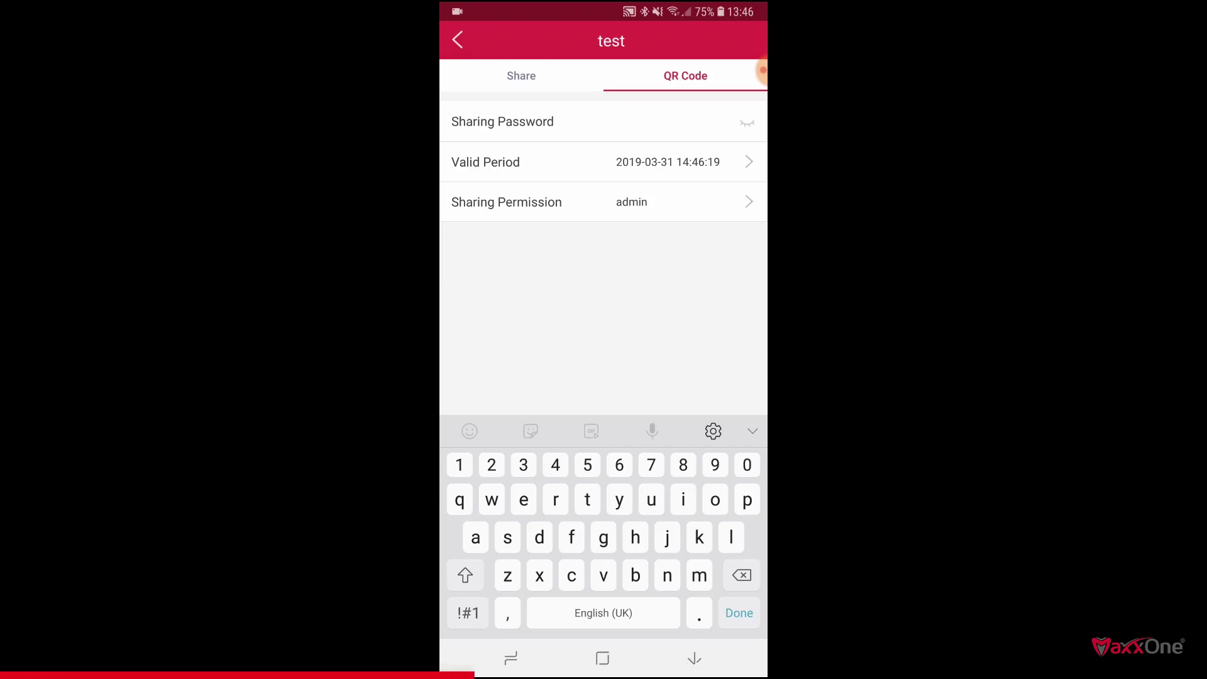
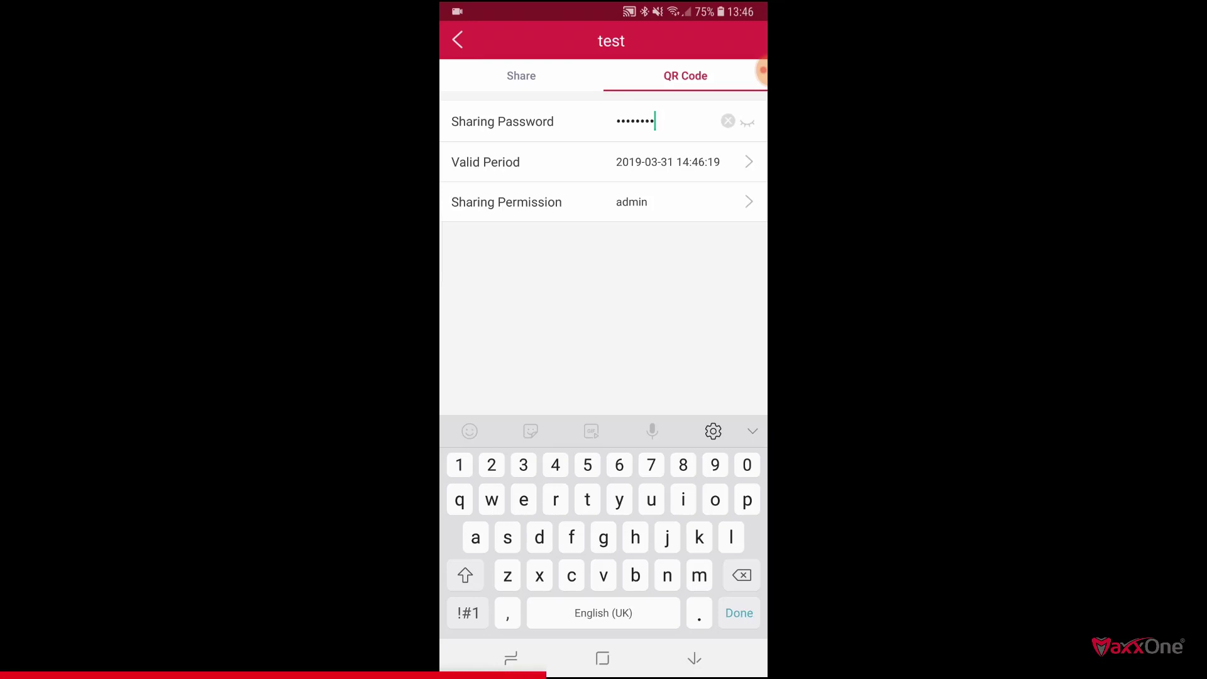
{"action": "left_click", "coordinate": [603, 161]}
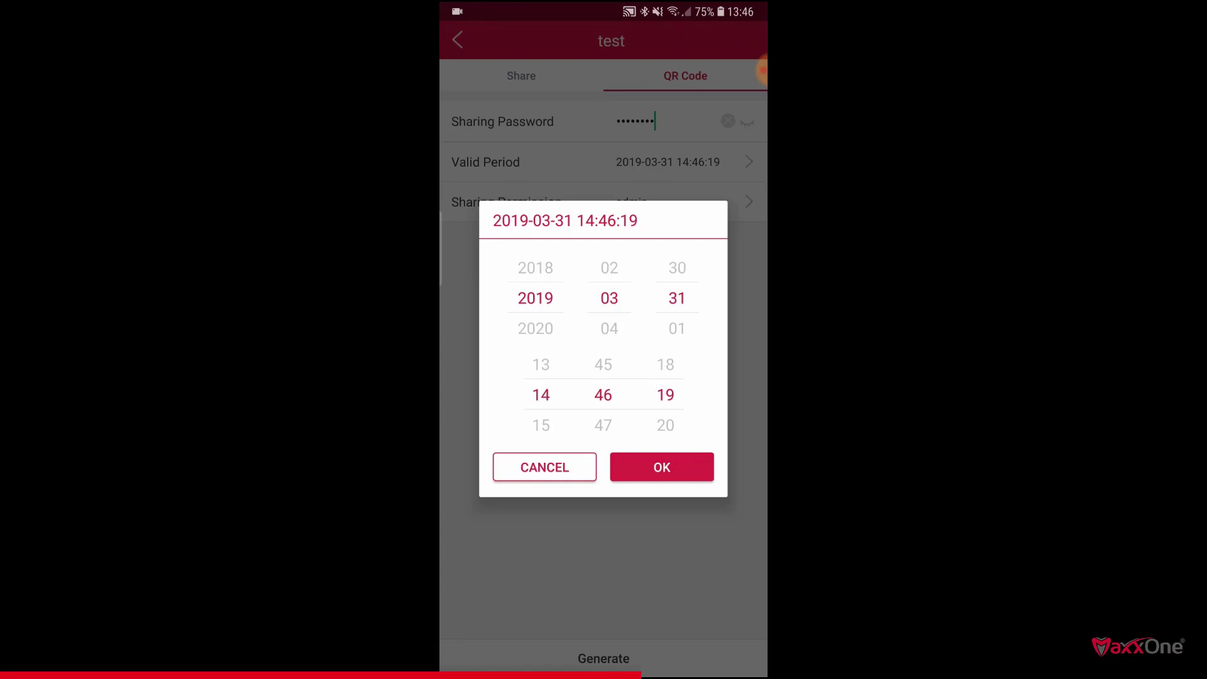
{"action": "left_click_drag", "start_coordinate": [535, 327], "coordinate": [535, 297]}
{"action": "left_click_drag", "start_coordinate": [610, 273], "coordinate": [609, 335]}
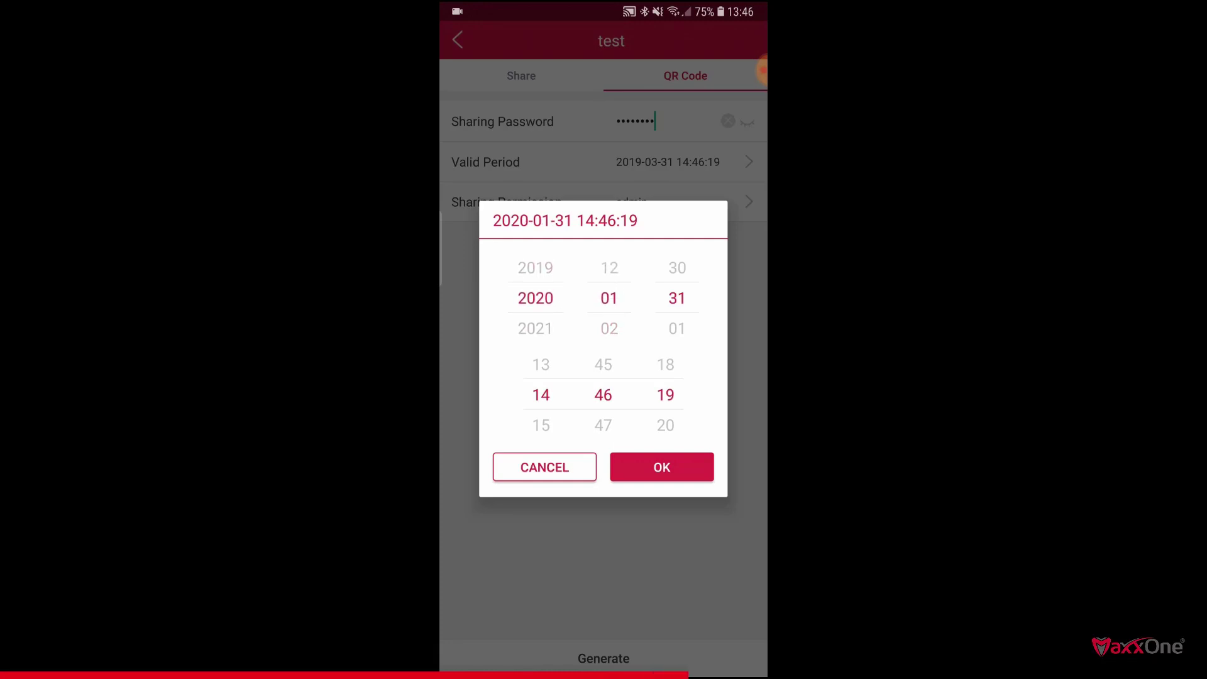
{"action": "left_click_drag", "start_coordinate": [609, 273], "coordinate": [609, 303]}
{"action": "left_click", "coordinate": [661, 467]}
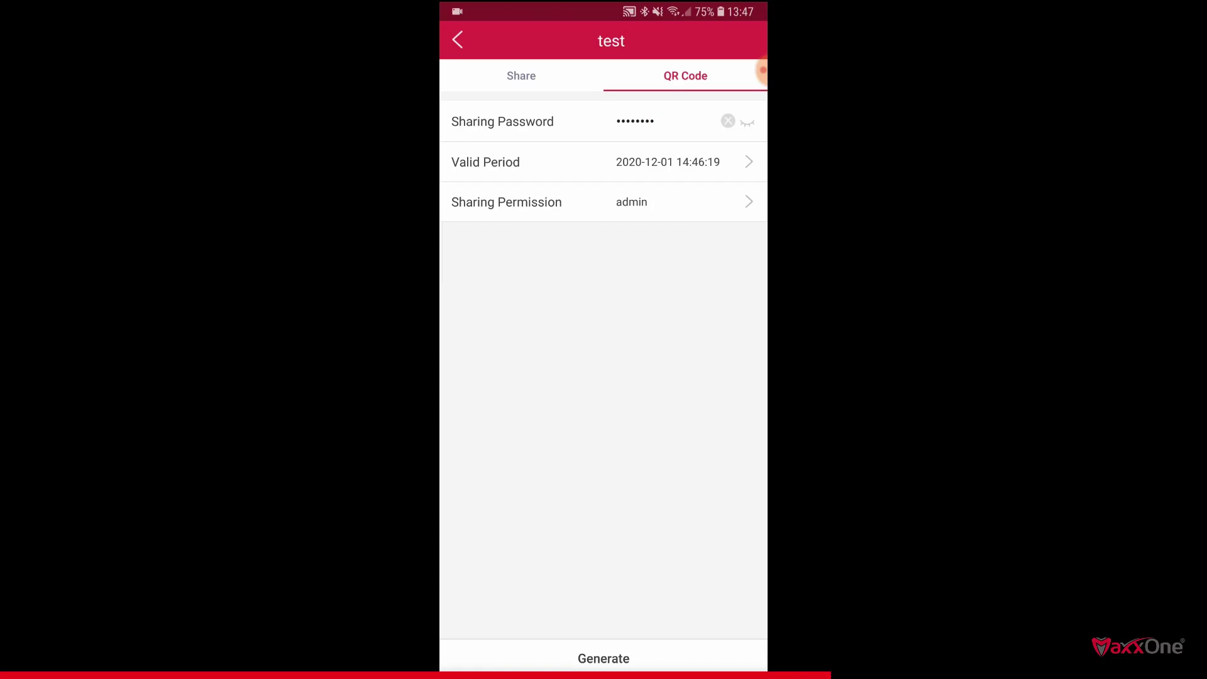
{"action": "left_click", "coordinate": [604, 203]}
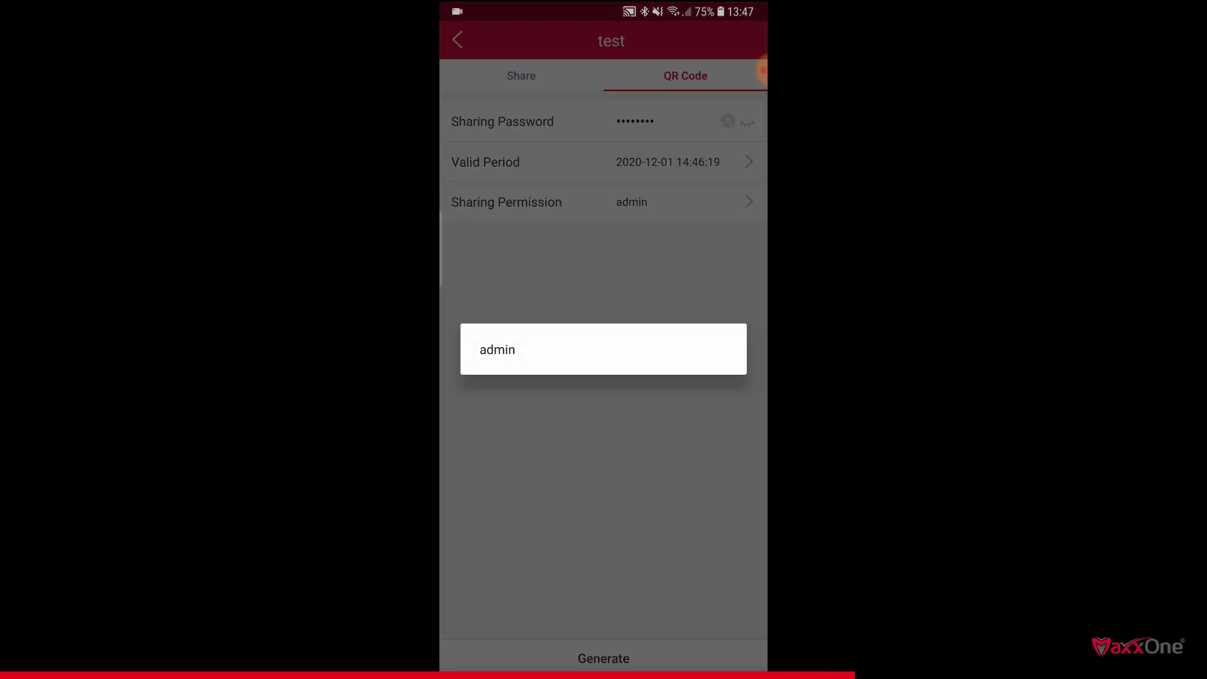
{"action": "left_click", "coordinate": [602, 348]}
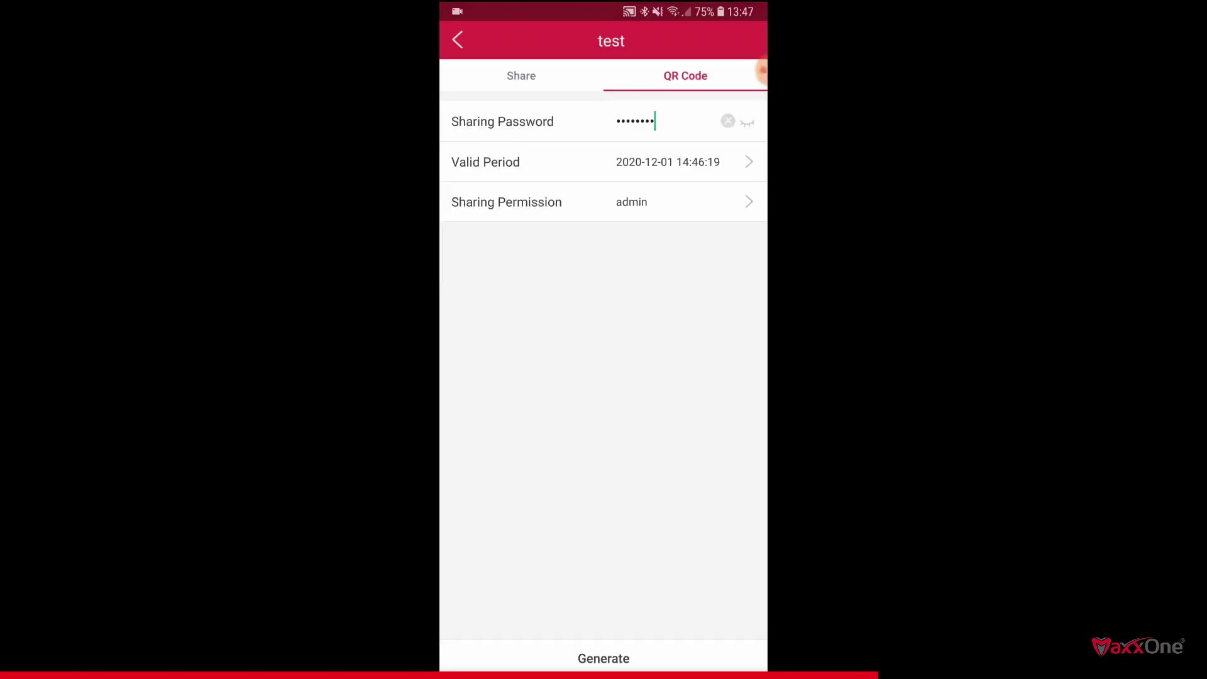
- Generate the QR code from the completed sharing form for 'test'
{"action": "left_click", "coordinate": [603, 658]}
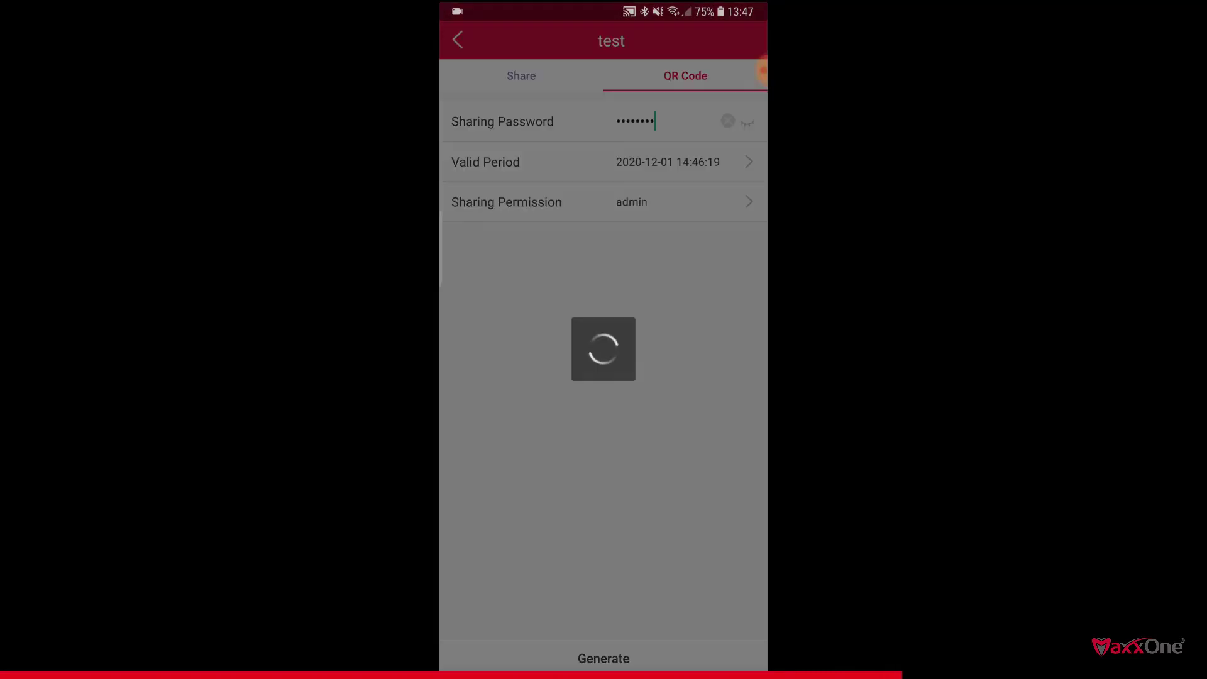